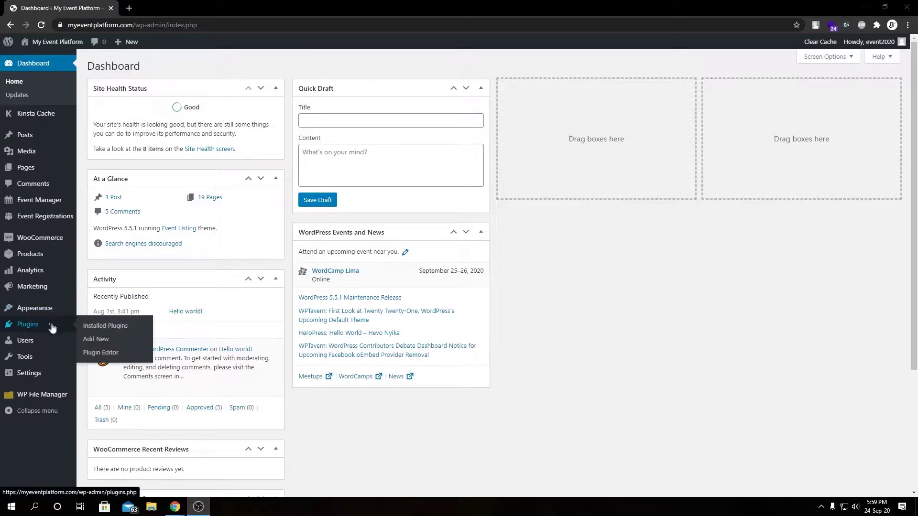
- From Installed Plugins, activate the WP Event Manager – Sell Tickets add-on
{"action": "left_click", "coordinate": [108, 332]}
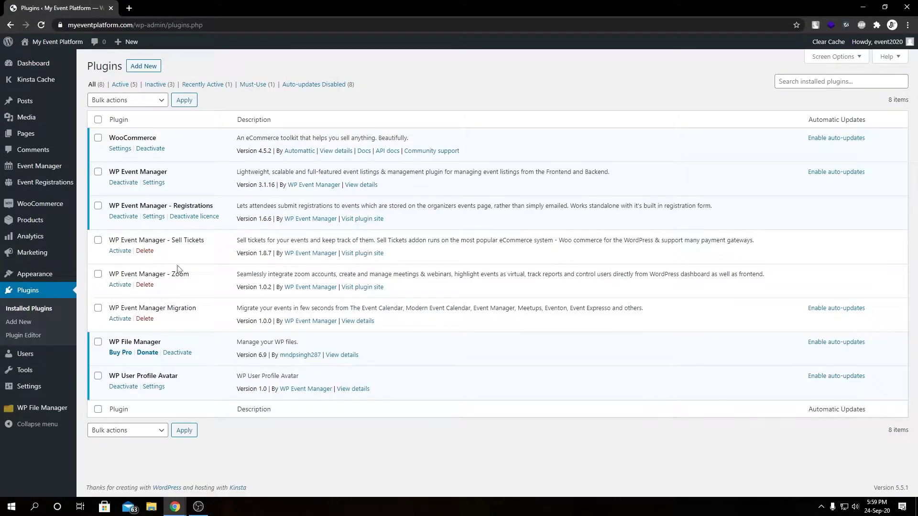
{"action": "left_click_drag", "start_coordinate": [115, 240], "coordinate": [191, 238]}
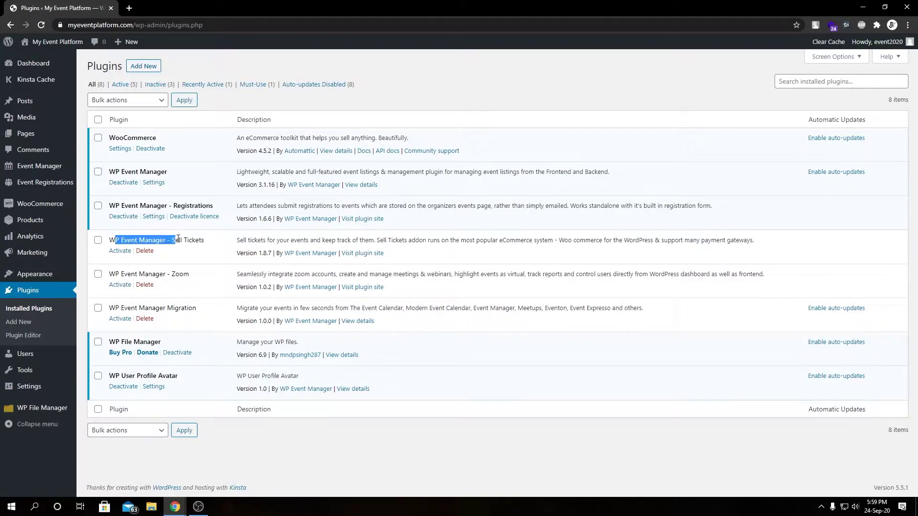
{"action": "left_click", "coordinate": [209, 246]}
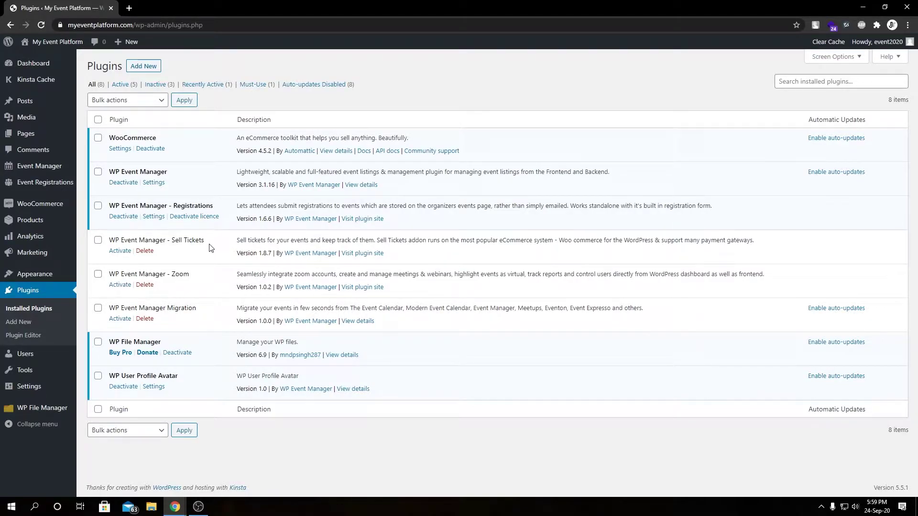
{"action": "left_click", "coordinate": [121, 252]}
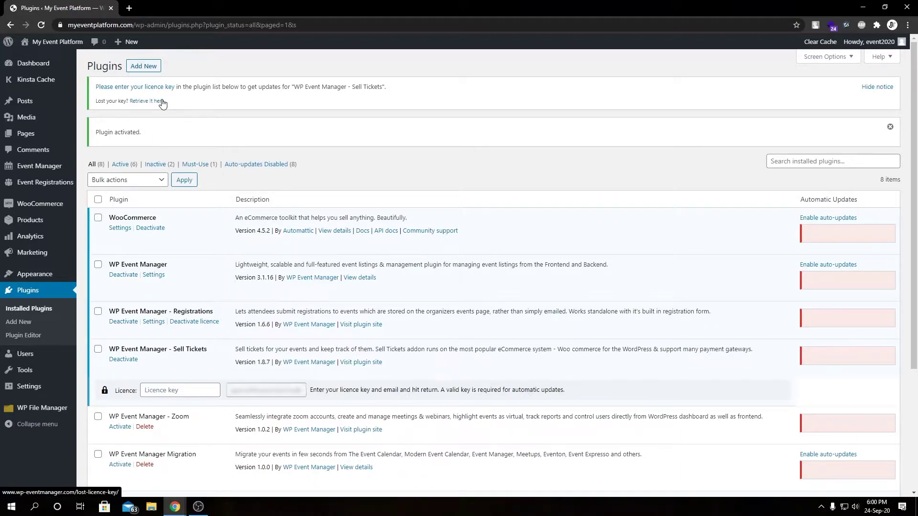
- Paste the licence key and activation email into the Sell Tickets licence row and submit them
{"action": "scroll", "coordinate": [570, 254], "scroll_direction": "down", "scroll_amount": 2}
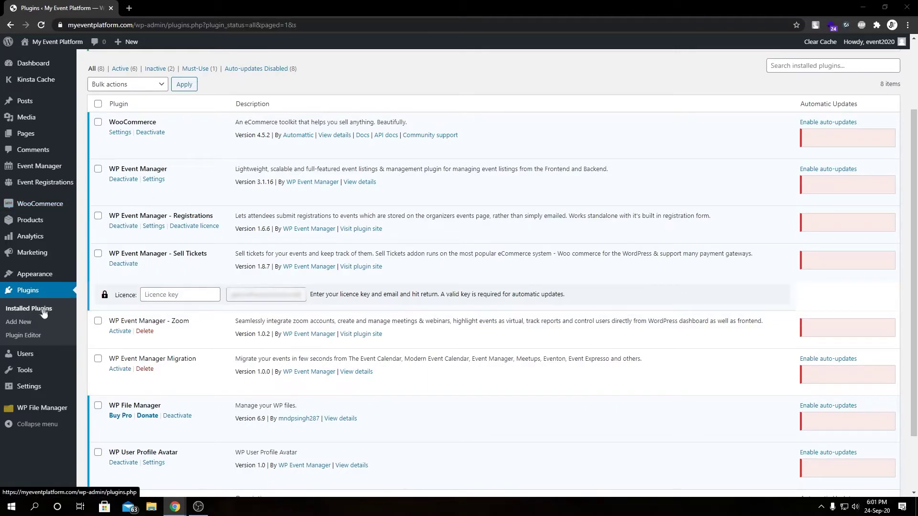
{"action": "left_click", "coordinate": [97, 254]}
{"action": "left_click", "coordinate": [168, 294]}
{"action": "key", "text": "ctrl+v"}
{"action": "key", "text": "ctrl+v"}
{"action": "key", "text": "Tab"}
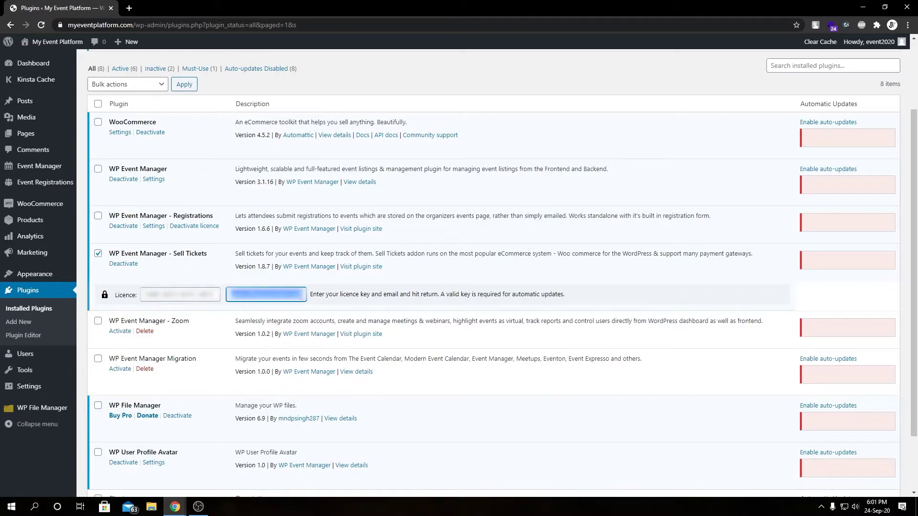
{"action": "key", "text": "ctrl+v"}
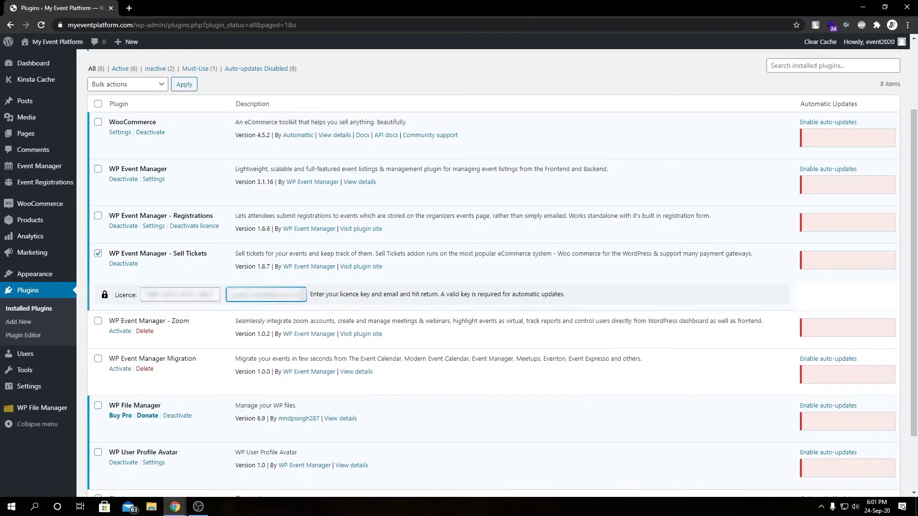
{"action": "left_click", "coordinate": [347, 304]}
{"action": "left_click", "coordinate": [286, 297]}
{"action": "key", "text": "Return"}
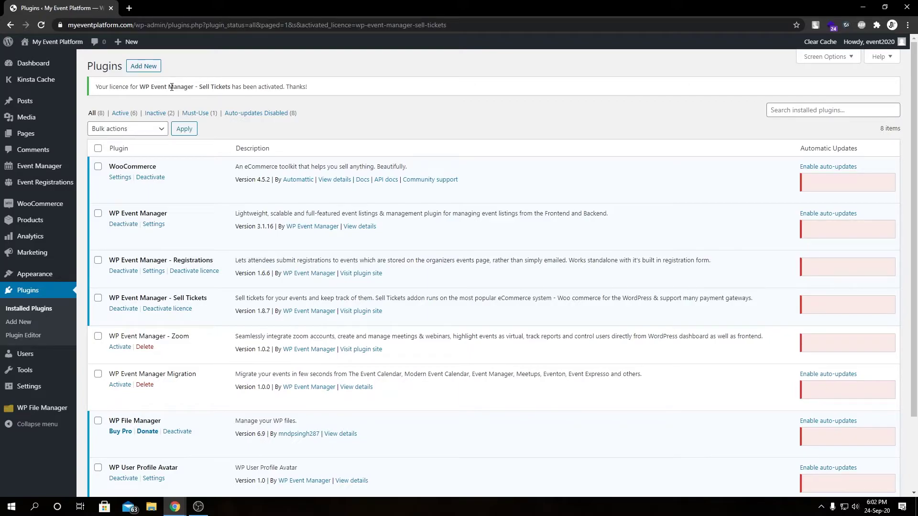
- Deactivate the Sell Tickets licence, then review the Registrations and Sell Tickets entries on the License page
{"action": "left_click", "coordinate": [163, 312]}
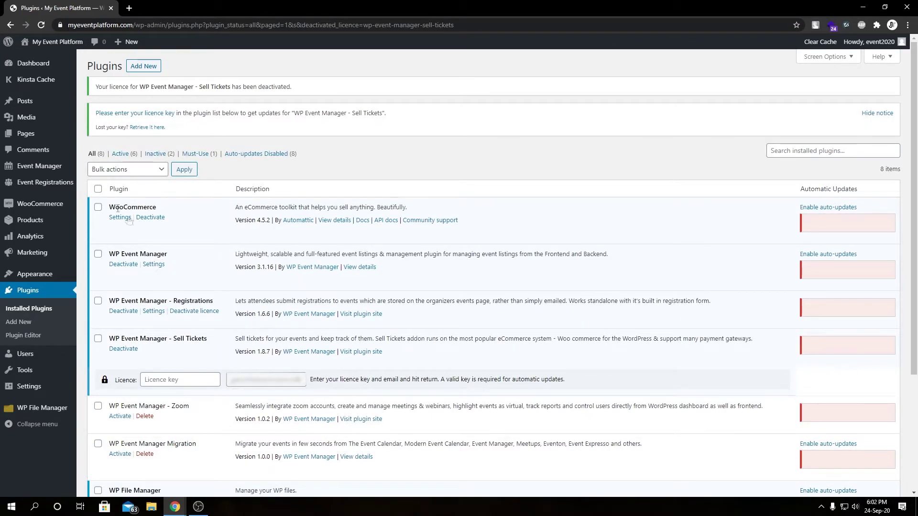
{"action": "mouse_move", "coordinate": [40, 166]}
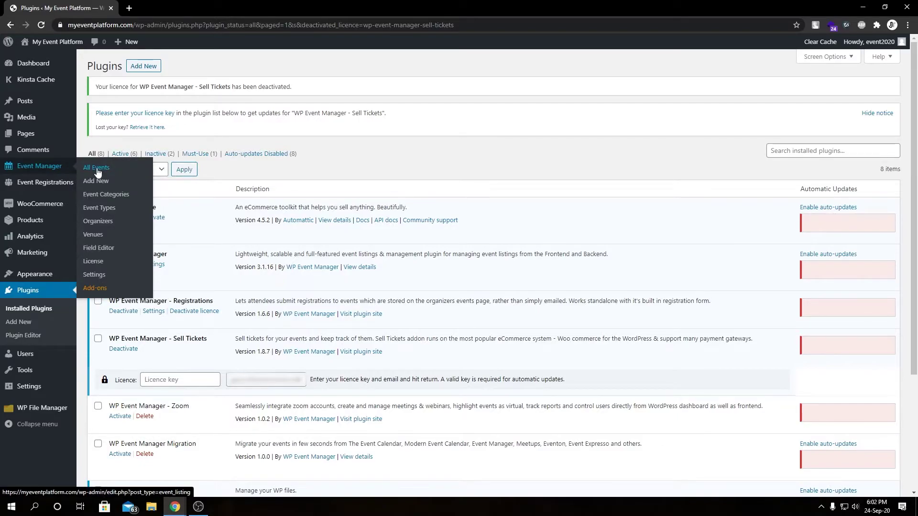
{"action": "left_click", "coordinate": [94, 261]}
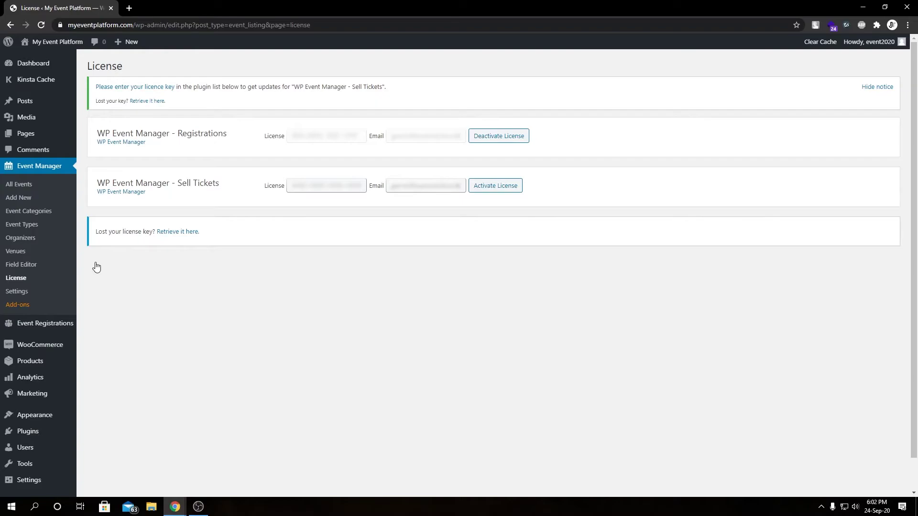
{"action": "double_click", "coordinate": [153, 133]}
{"action": "left_click", "coordinate": [190, 135]}
{"action": "double_click", "coordinate": [191, 135]}
{"action": "double_click", "coordinate": [200, 182]}
{"action": "double_click", "coordinate": [311, 141]}
{"action": "left_click", "coordinate": [265, 170]}
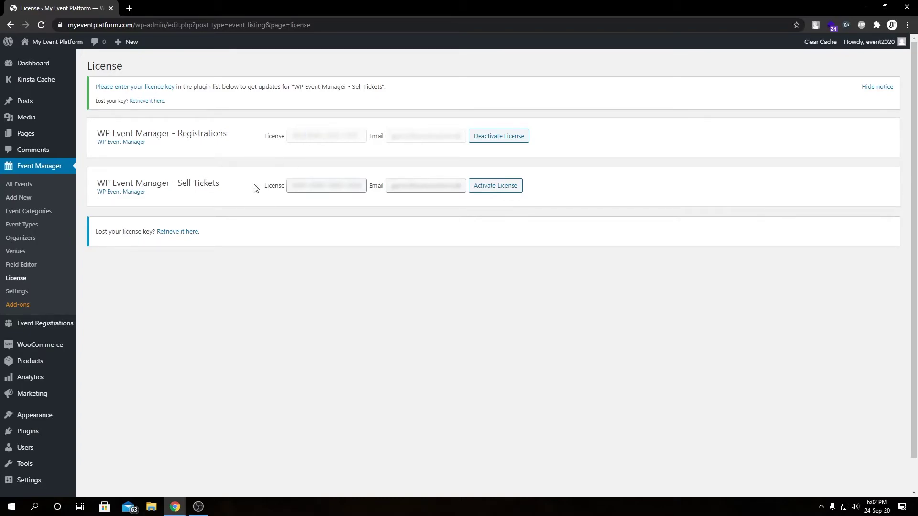
- Paste the licence email into the Sell Tickets row and reactivate its licence
{"action": "triple_click", "coordinate": [192, 189]}
{"action": "left_click", "coordinate": [425, 186]}
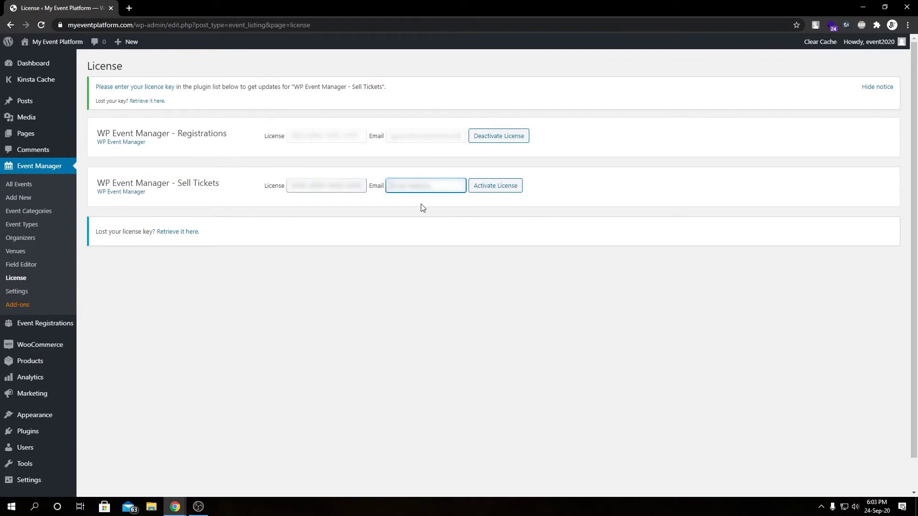
{"action": "key", "text": "ctrl+v"}
{"action": "key", "text": "shift+Tab"}
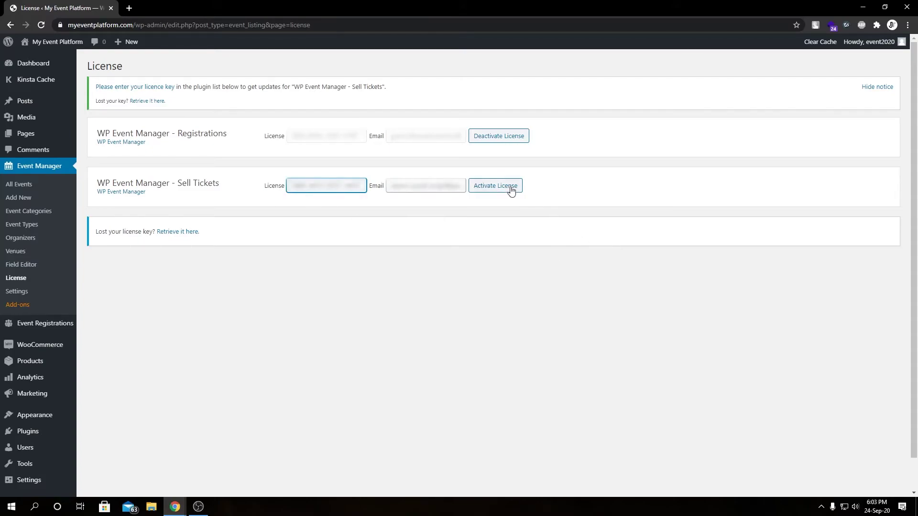
{"action": "left_click", "coordinate": [507, 188]}
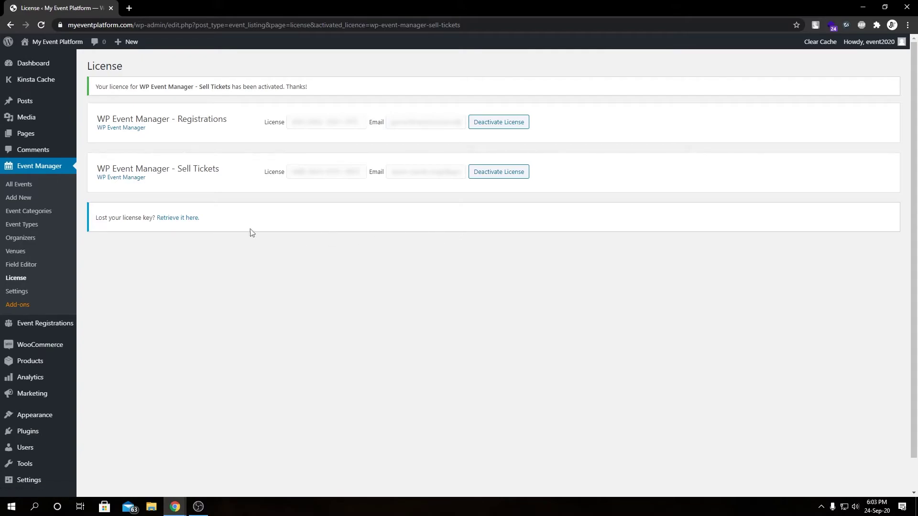
- On the Lost License Key page, enter the activation email and request the keys by email
{"action": "right_click", "coordinate": [187, 222]}
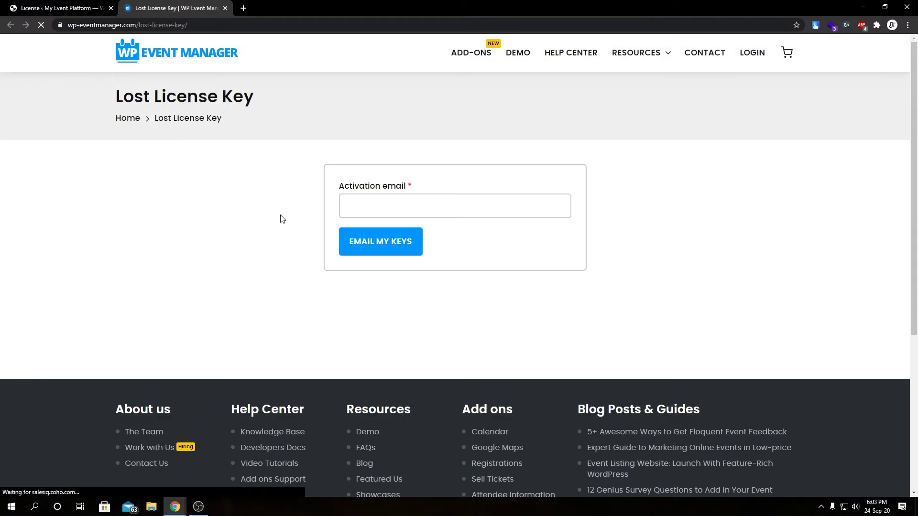
{"action": "left_click", "coordinate": [421, 208]}
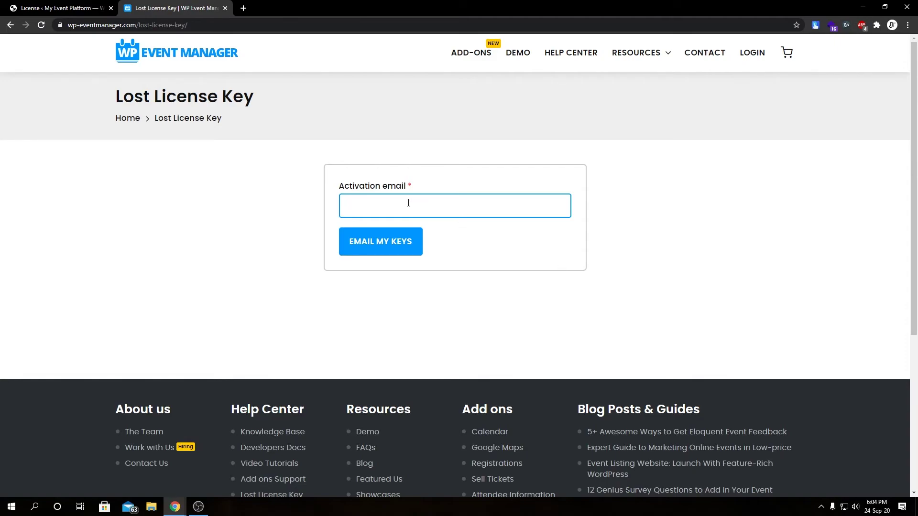
{"action": "left_click", "coordinate": [408, 212]}
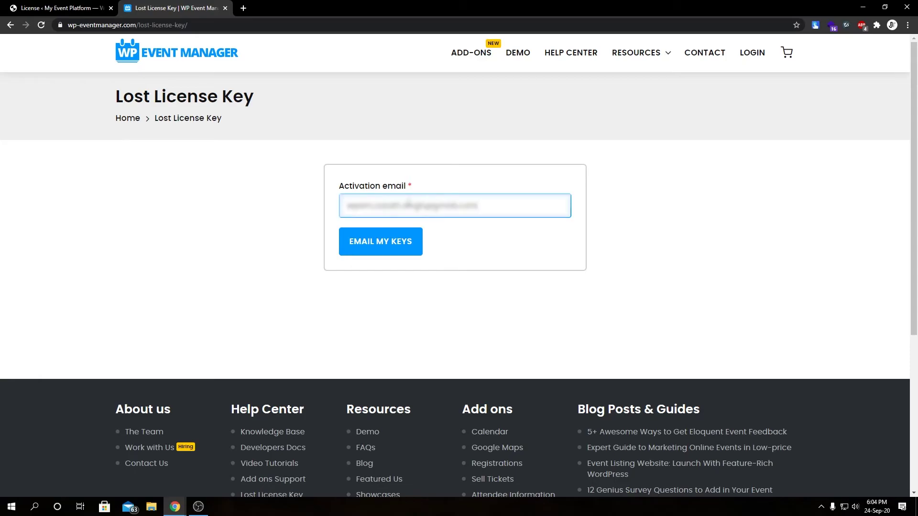
{"action": "left_click", "coordinate": [385, 251]}
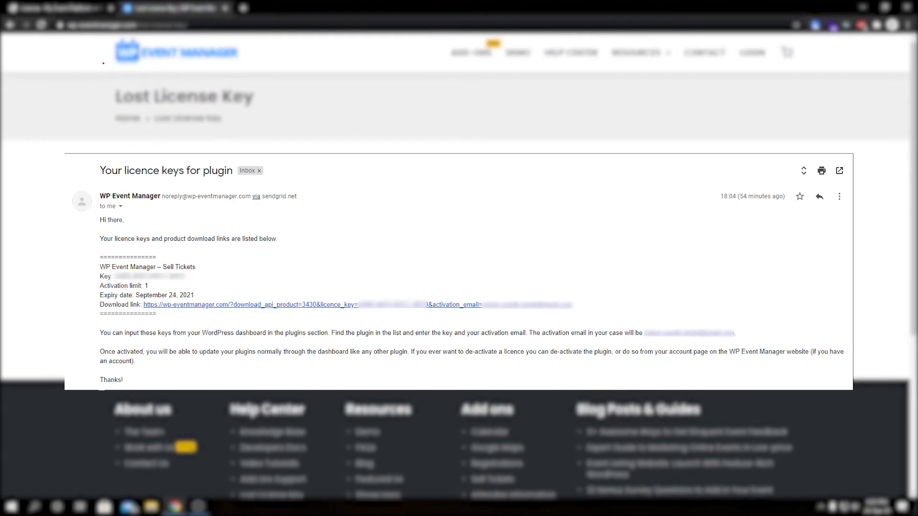